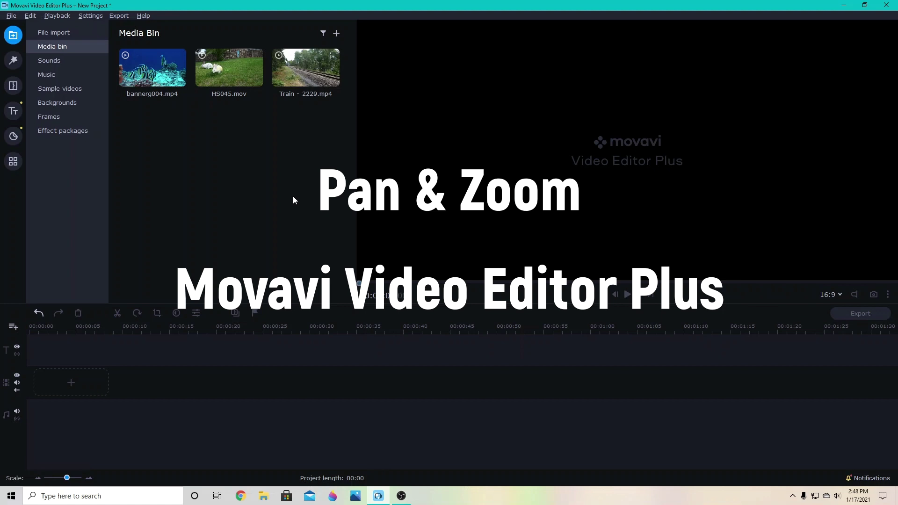
- Box-select bannerg004.mp4, H5045.mov and Train - 2229.mp4 in the media bin
drag(300, 133, 60, 367)
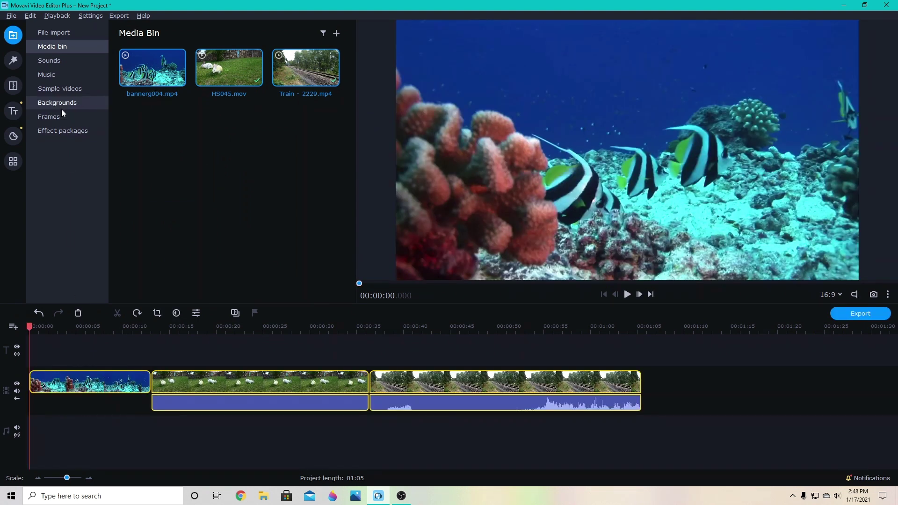
- Show the Pan and Zoom presets from More Tools and select the underwater clip
click(13, 161)
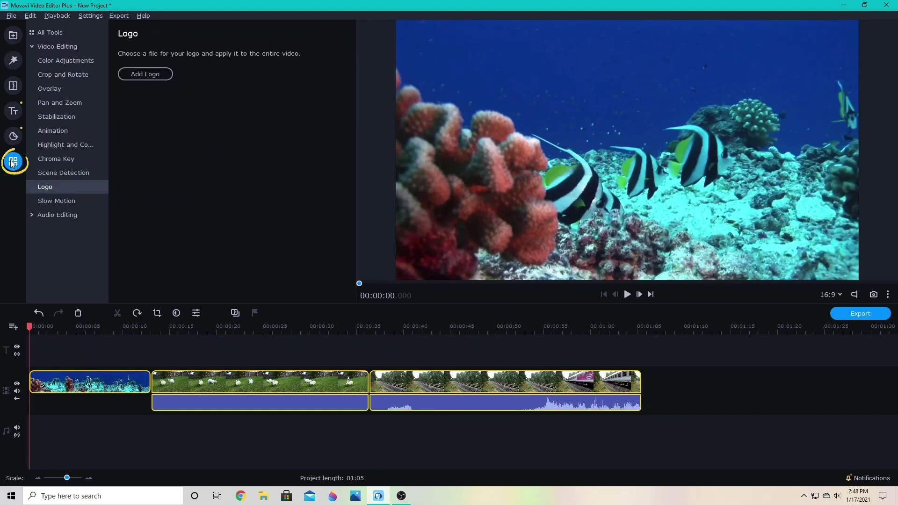
click(63, 103)
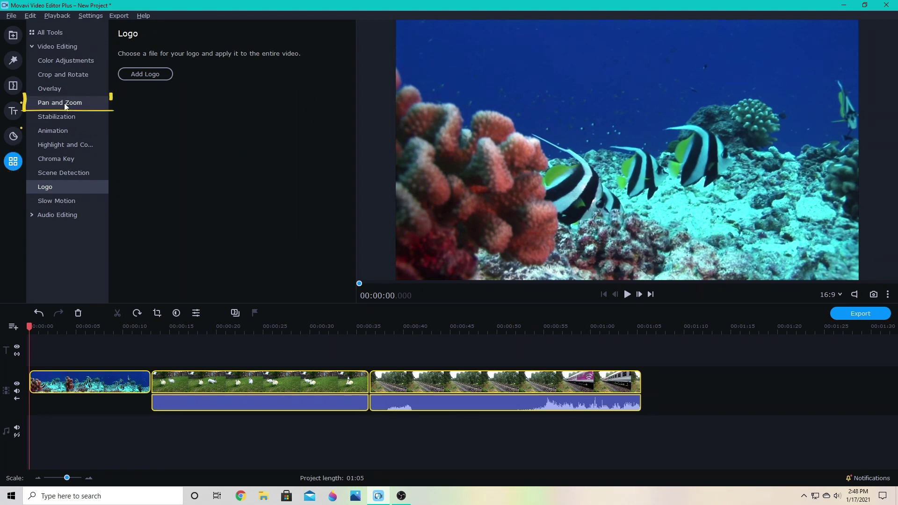
click(103, 388)
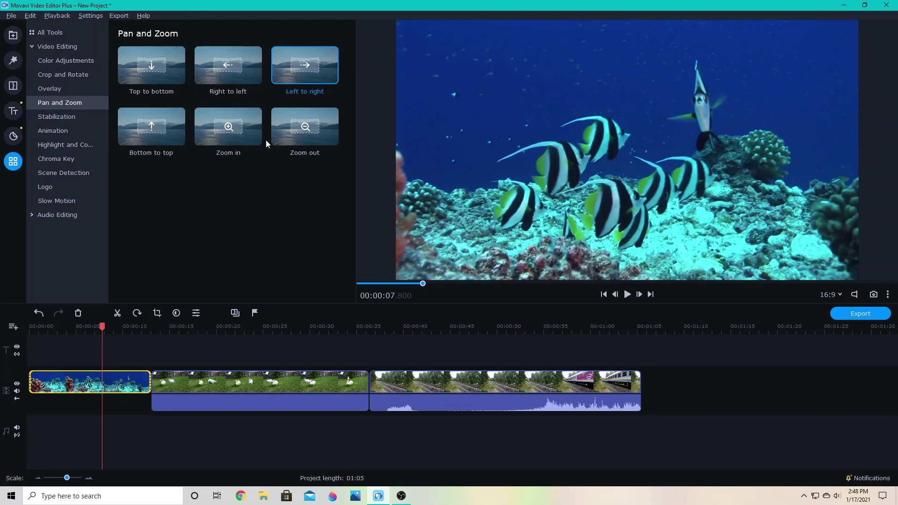
- Apply the Zoom in preset to bannerg004.mp4 and extend it to about 00:00:10.800
drag(229, 75, 217, 91)
drag(231, 128, 55, 380)
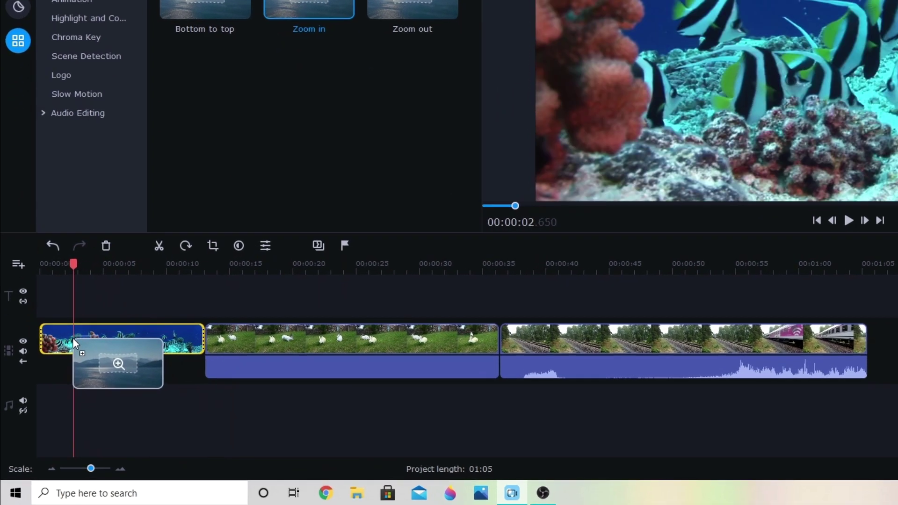
mouse_move(106, 264)
mouse_down()
mouse_move(100, 275)
mouse_move(67, 276)
mouse_up()
drag(144, 275, 257, 274)
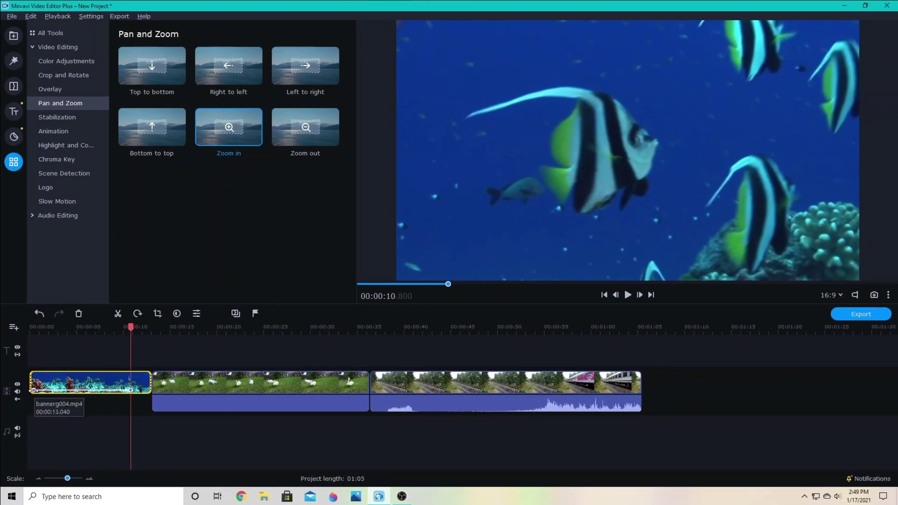
click(33, 389)
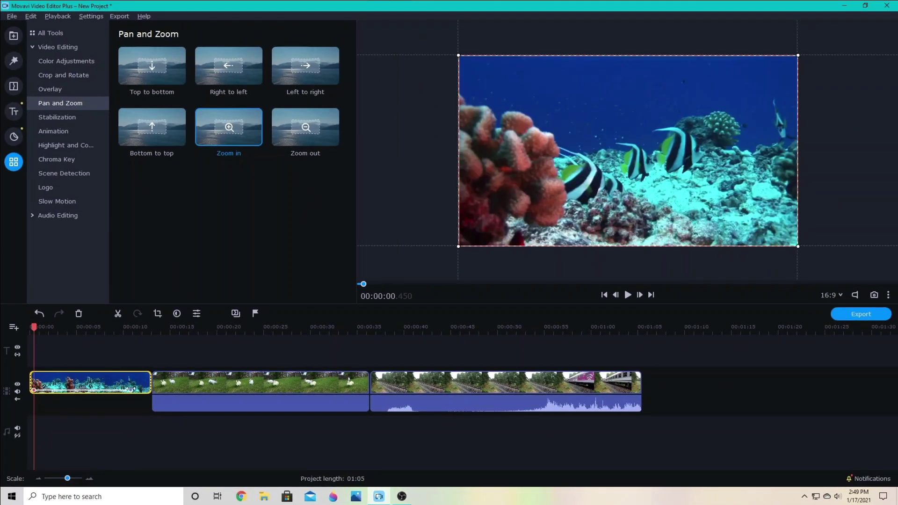
- Move the zoom-in's end framing up-right onto the striped fish, then play it back
click(130, 389)
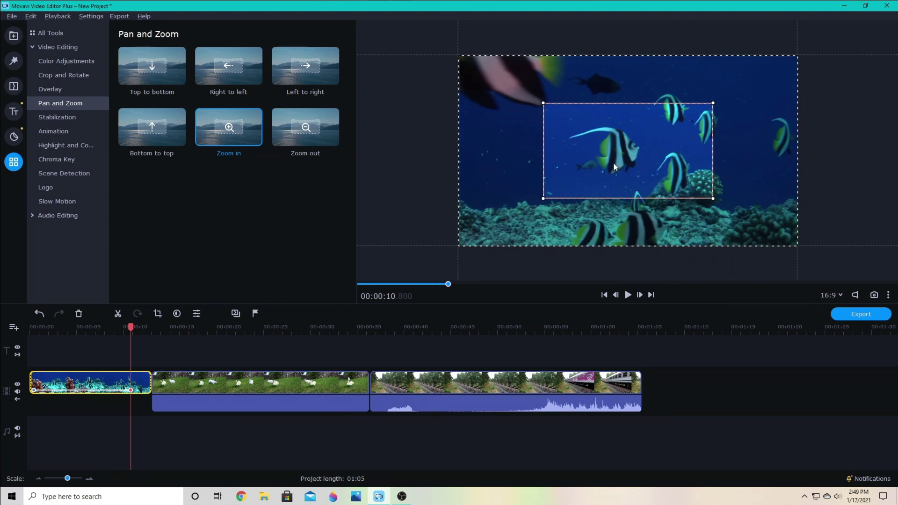
drag(613, 164, 655, 124)
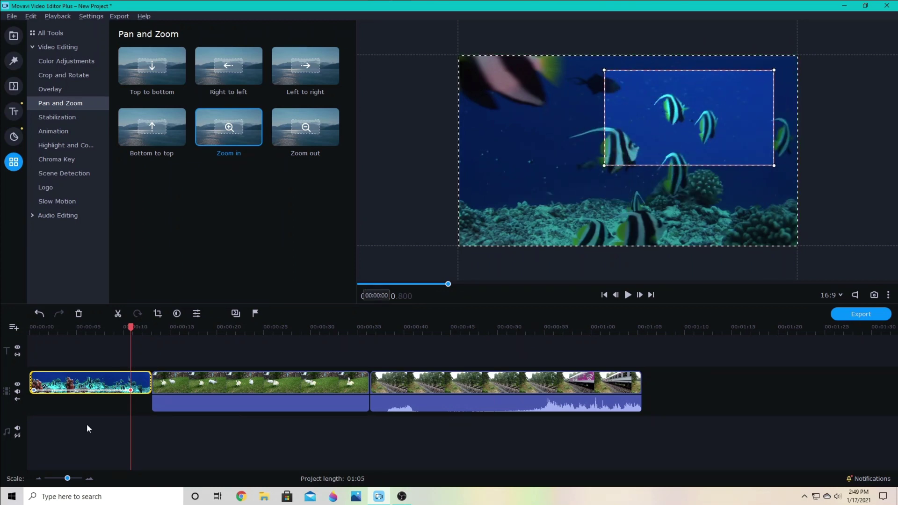
click(628, 295)
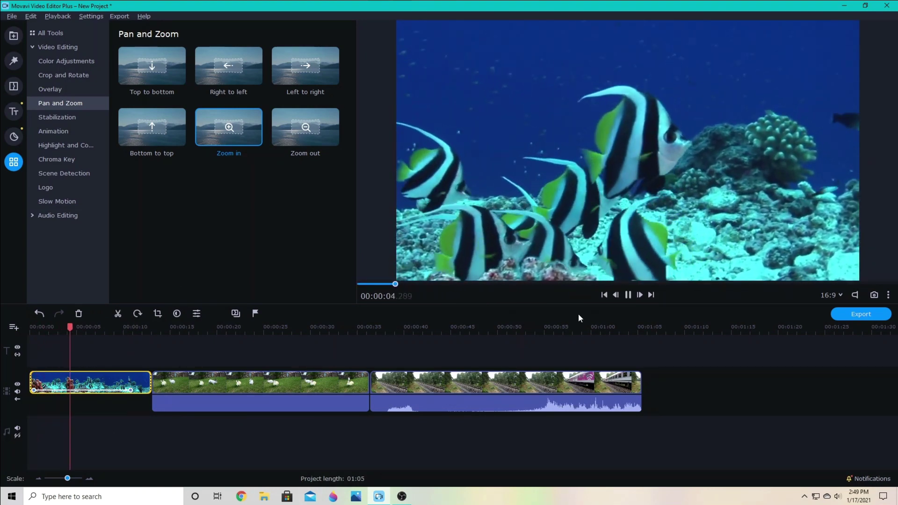
- Shorten the zoom-in to end near 00:00:01.85 and replay to check it
key(space)
drag(130, 390, 47, 389)
click(629, 295)
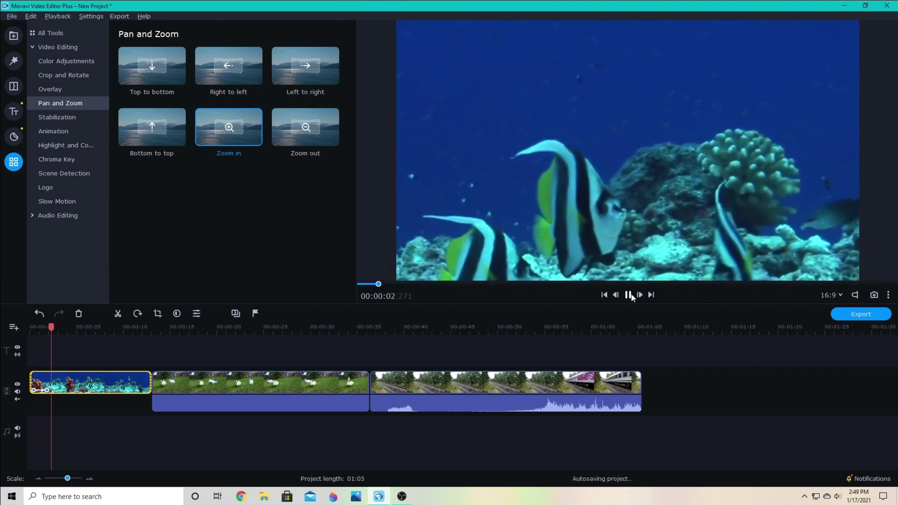
click(89, 329)
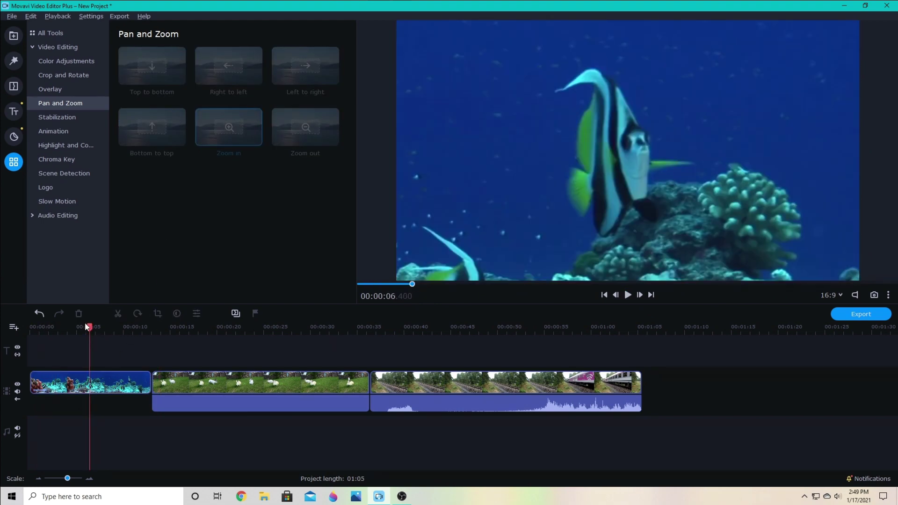
click(52, 328)
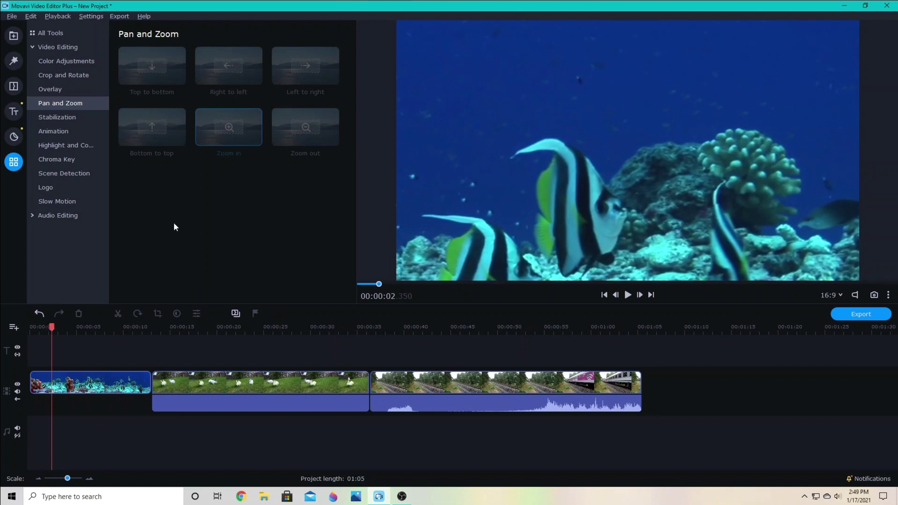
click(83, 382)
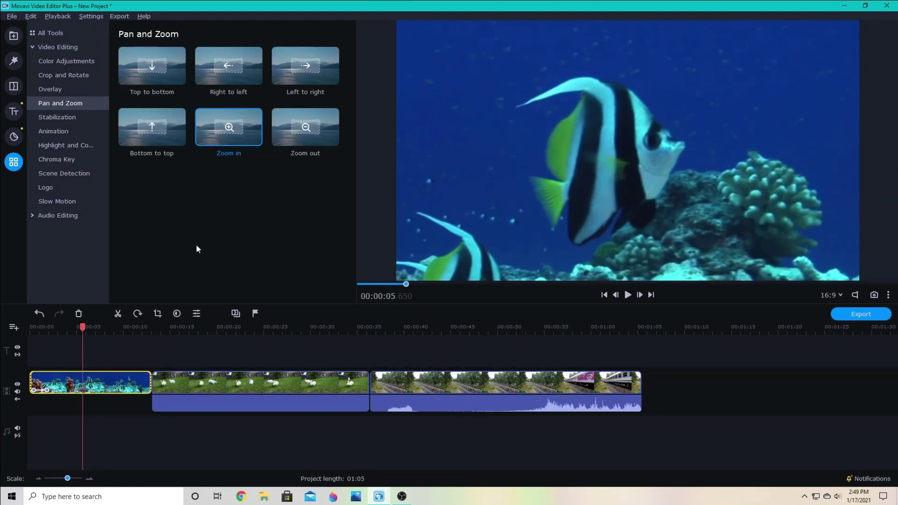
- Apply the Left to right pan to the first clip, starting framed at upper left
drag(291, 64, 55, 391)
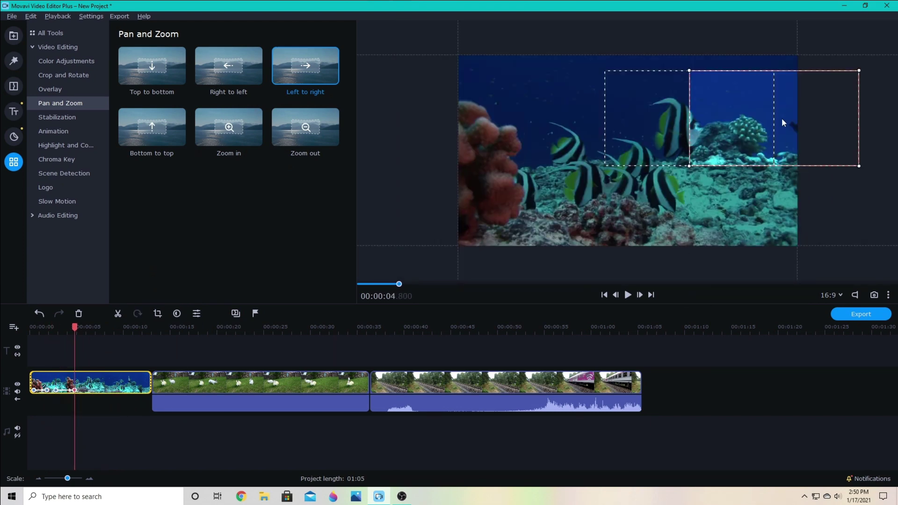
click(47, 389)
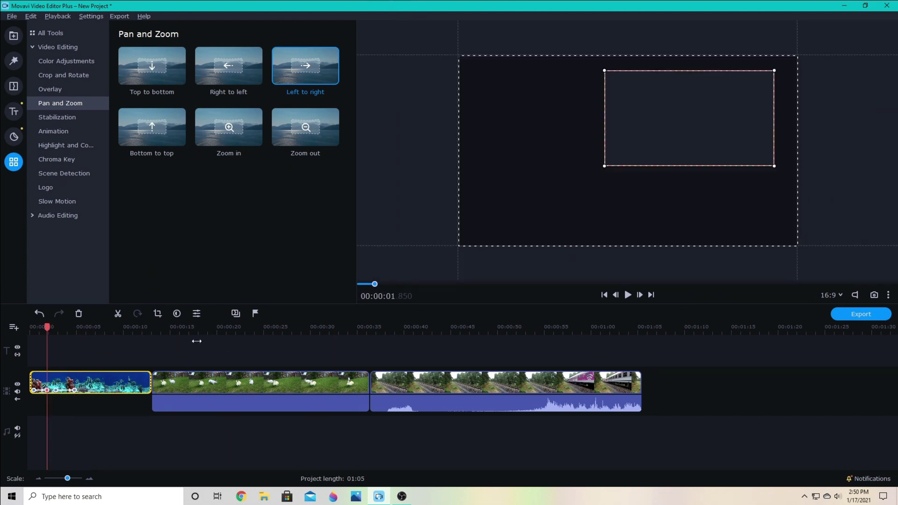
drag(630, 146, 501, 135)
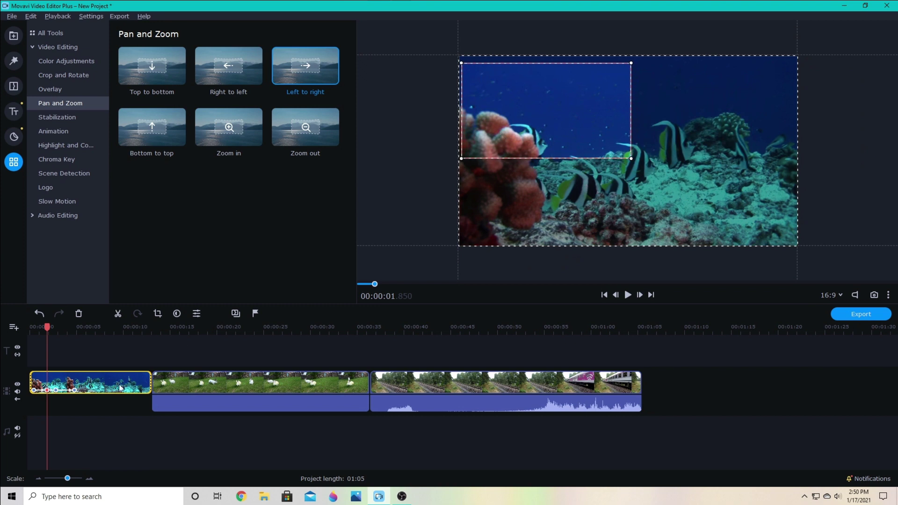
click(56, 389)
drag(540, 98, 527, 97)
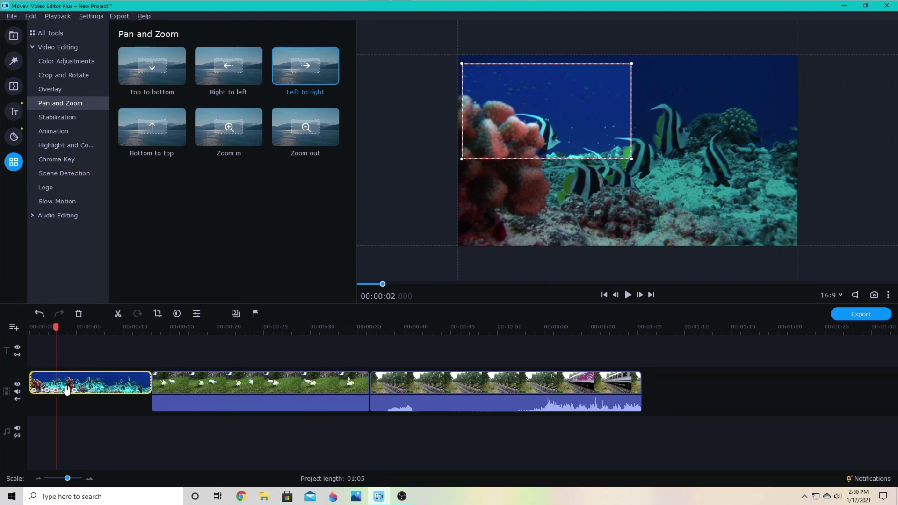
- Move the pan's end keyframe to 7.7 s, framed lower right, and play it back
drag(71, 389, 102, 389)
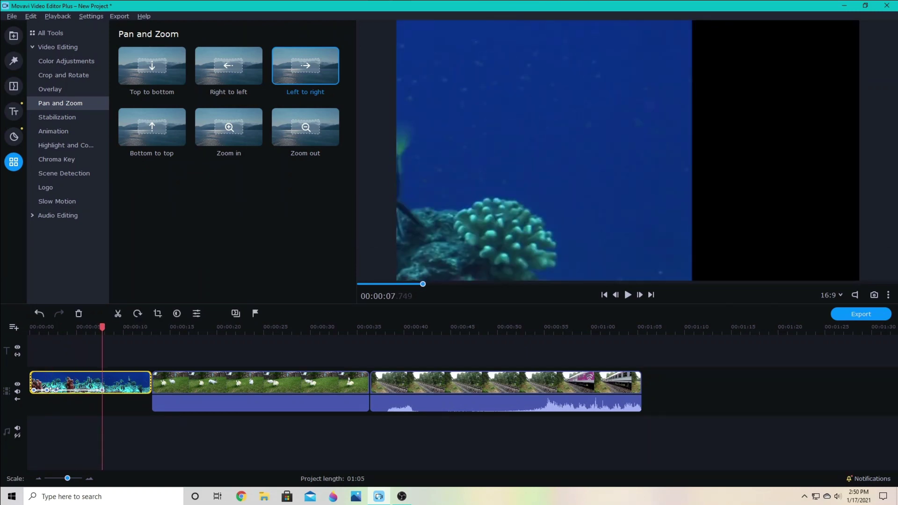
click(102, 389)
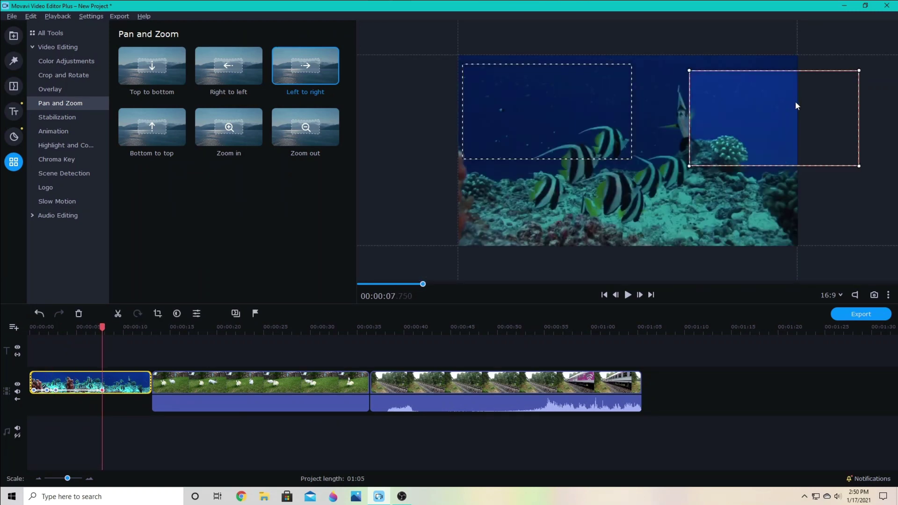
drag(704, 182, 716, 203)
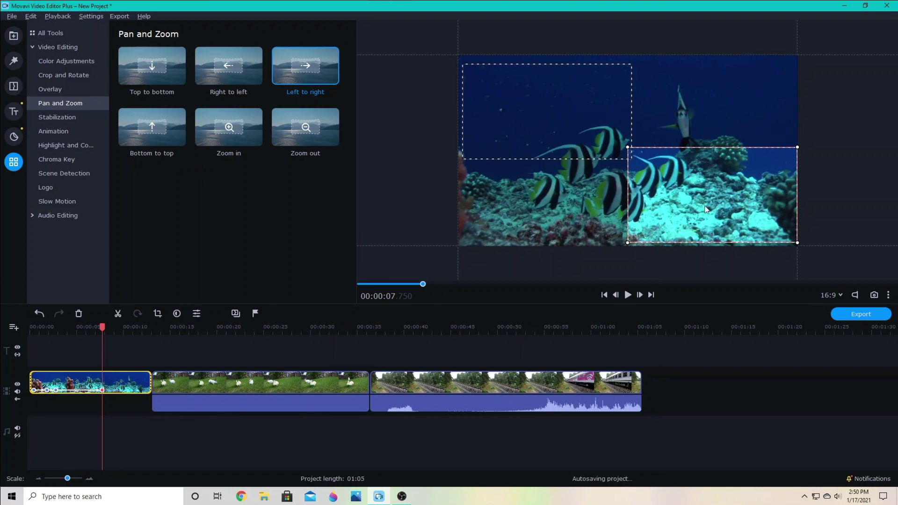
click(31, 327)
click(30, 330)
click(628, 295)
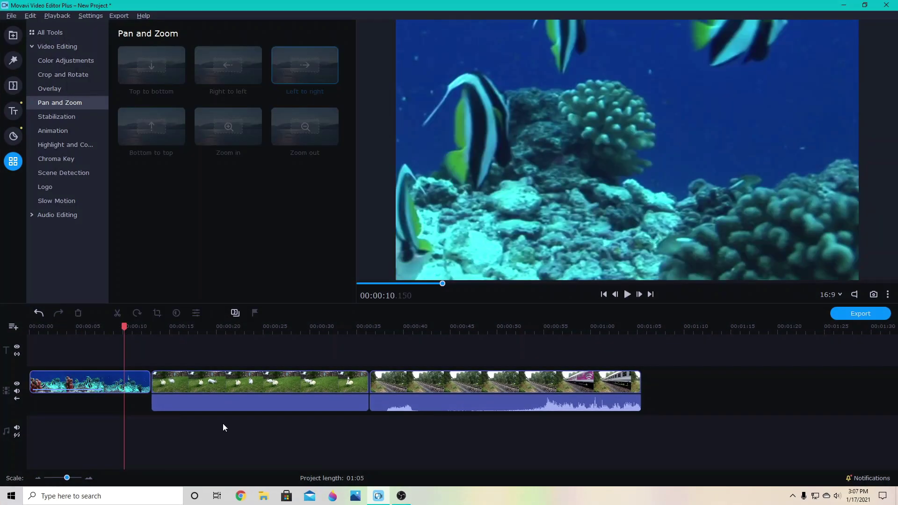
- Add a Pan and Zoom keyframe around 9.05 seconds on the underwater clip
click(91, 389)
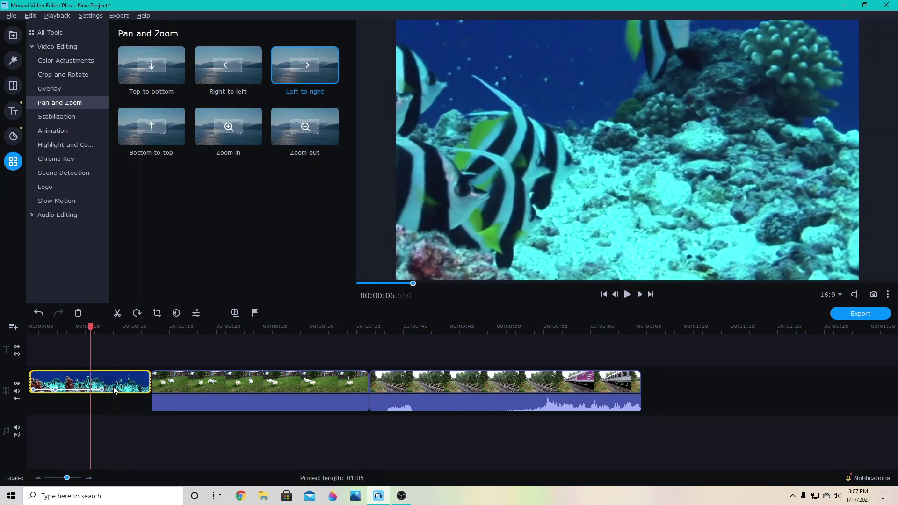
right_click(115, 389)
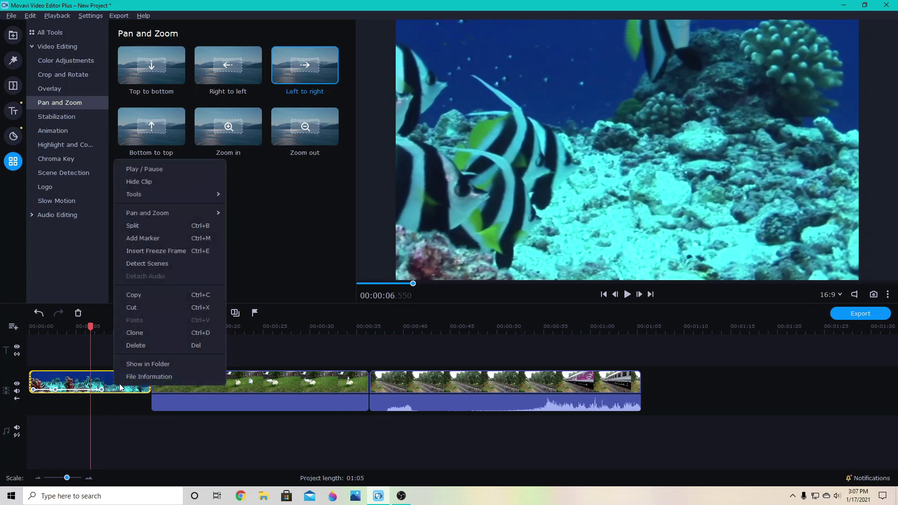
mouse_move(153, 213)
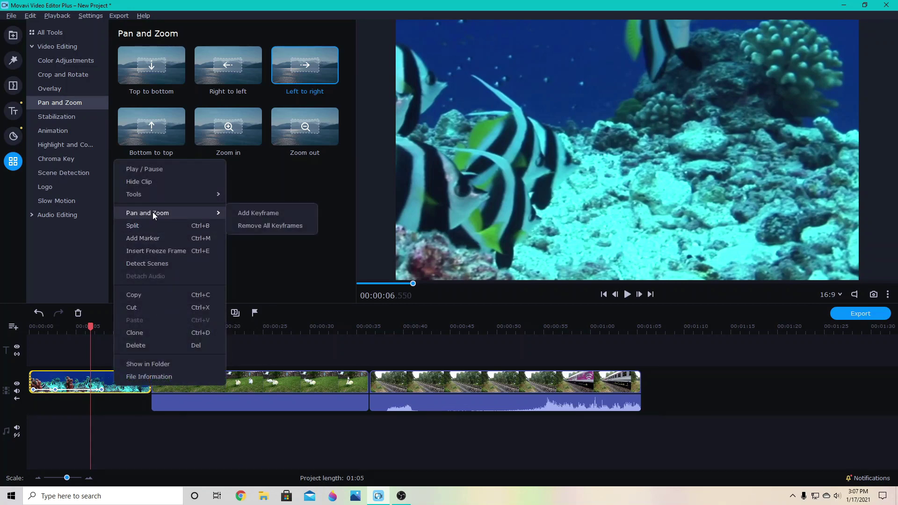
click(262, 212)
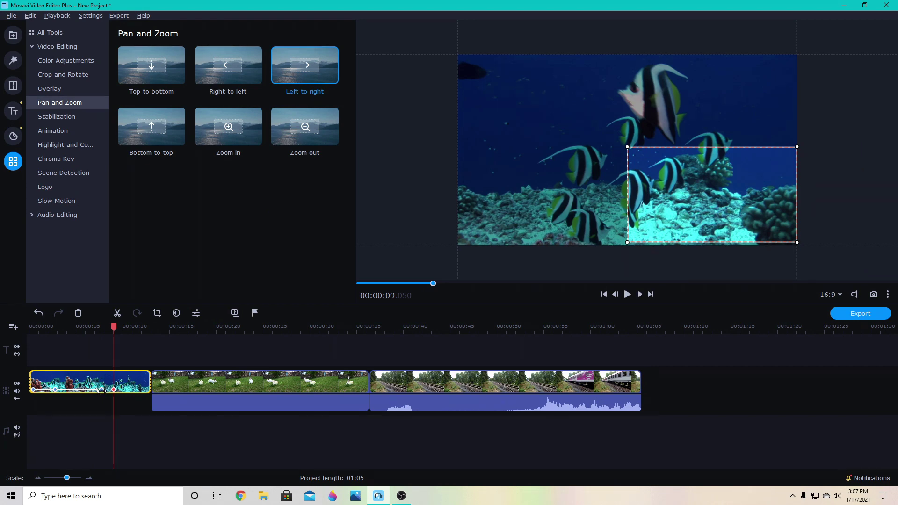
- Remove the pan keyframe at 7.75 seconds
right_click(101, 390)
click(101, 390)
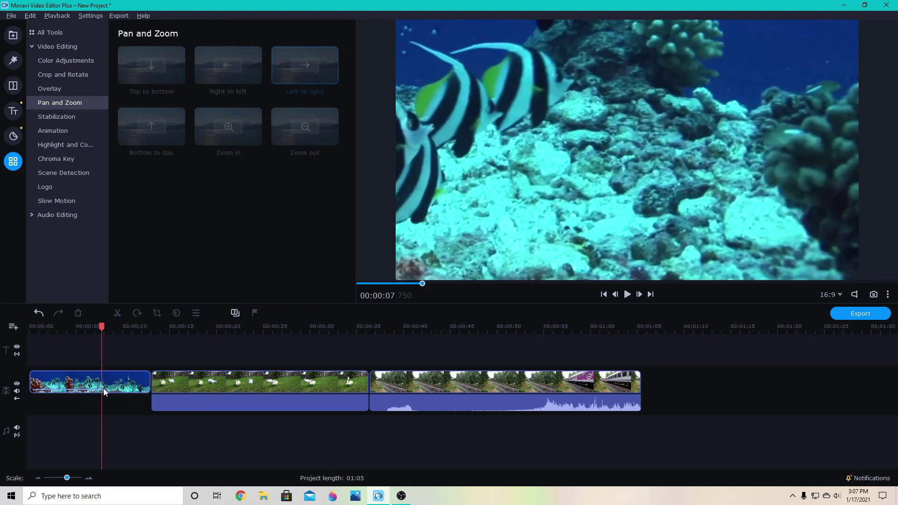
right_click(101, 391)
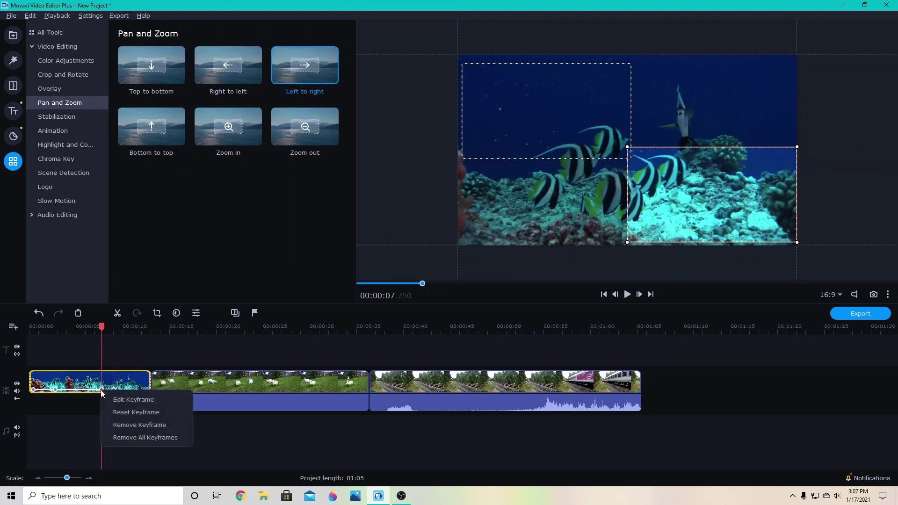
click(135, 424)
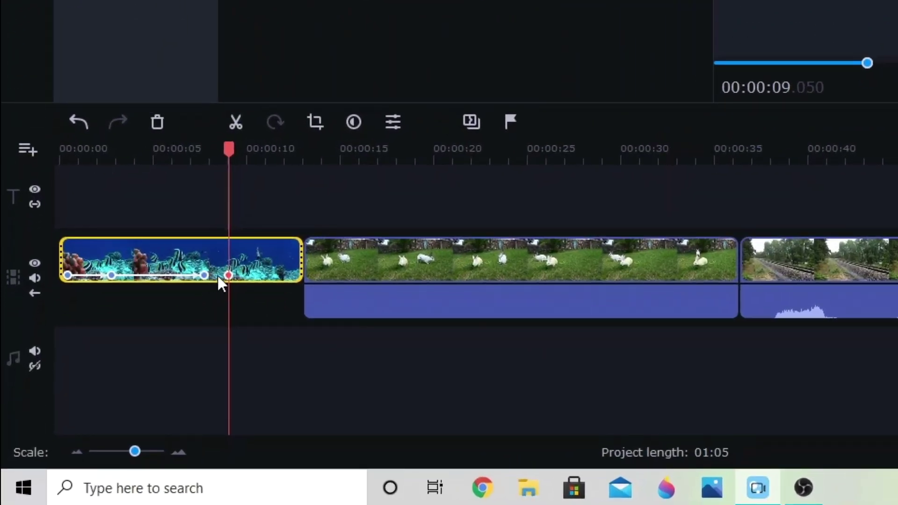
- Drag the 00:00:09.050 keyframe's crop frame to the upper-left corner and check at 8 seconds
click(217, 279)
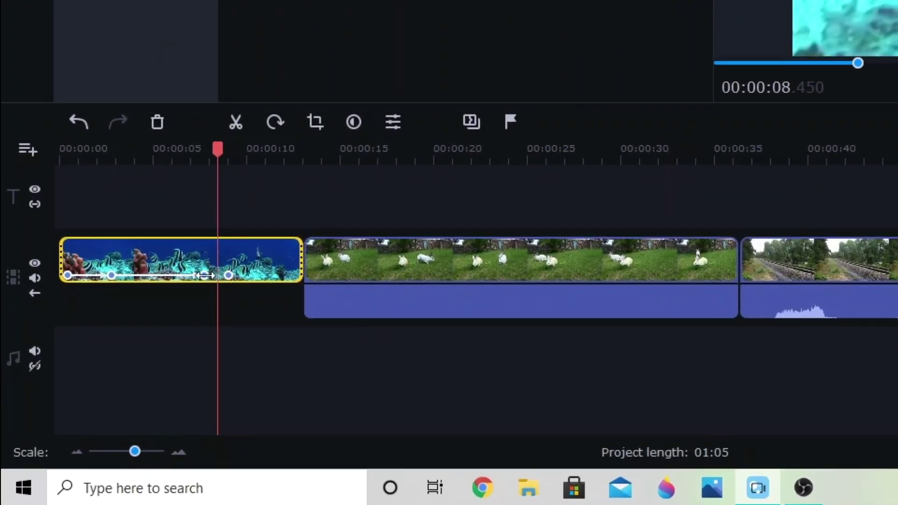
click(229, 275)
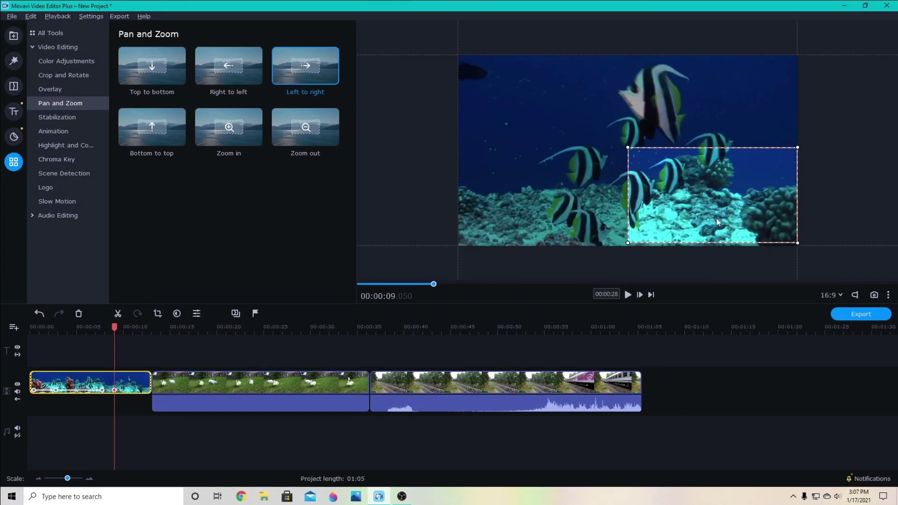
drag(719, 217, 553, 137)
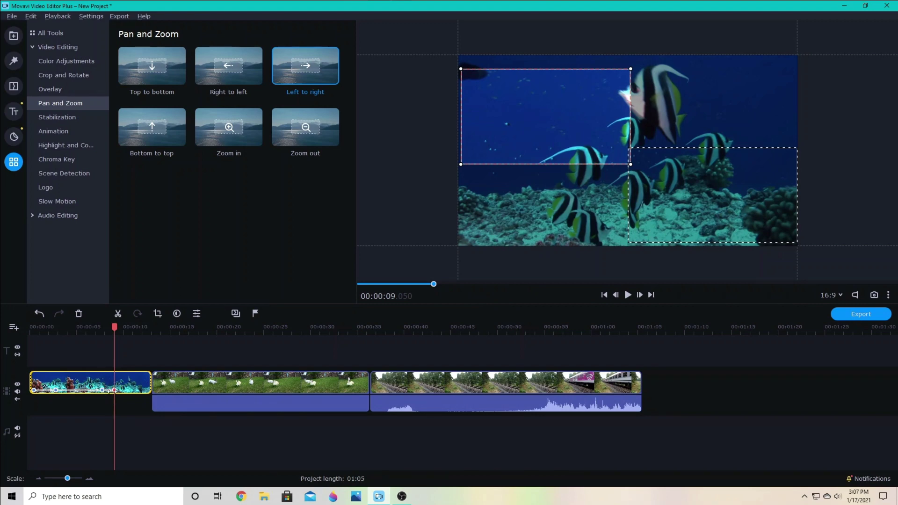
click(105, 329)
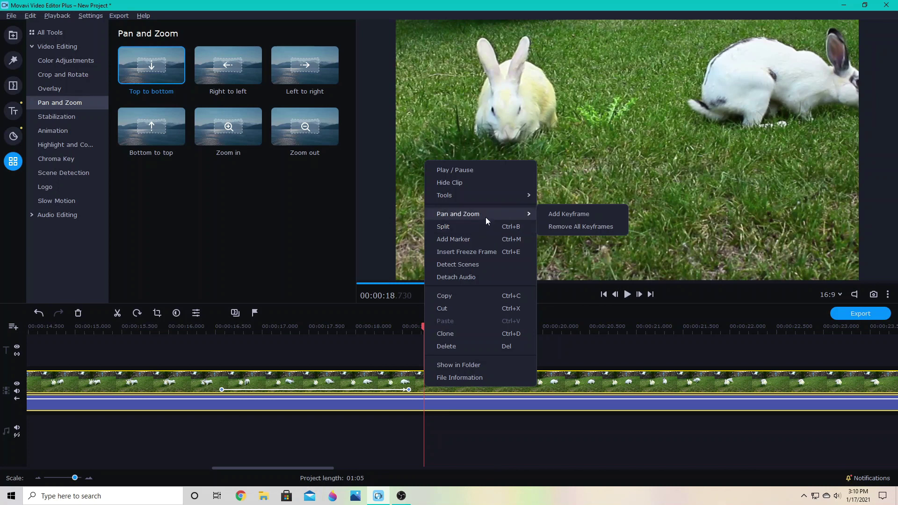
- Apply Zoom out to H5045.mov and check its start and full-frame end keyframes
click(567, 227)
click(288, 389)
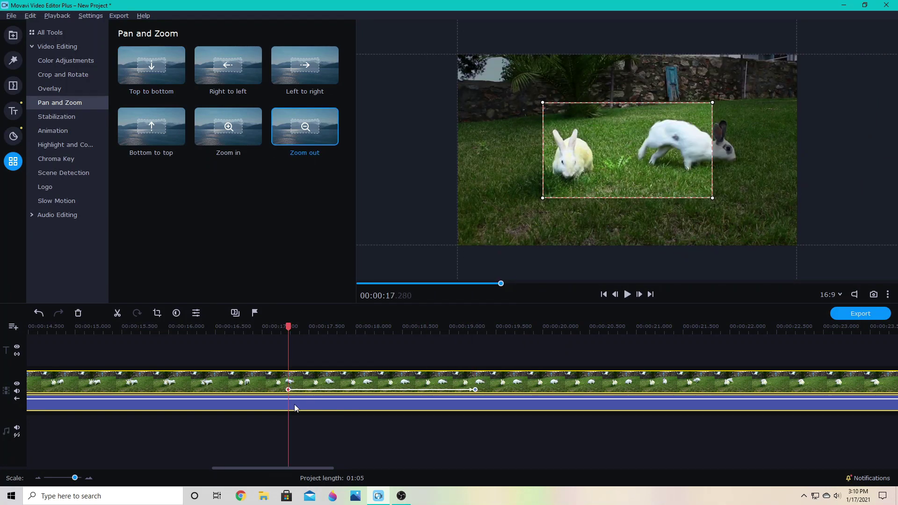
click(475, 390)
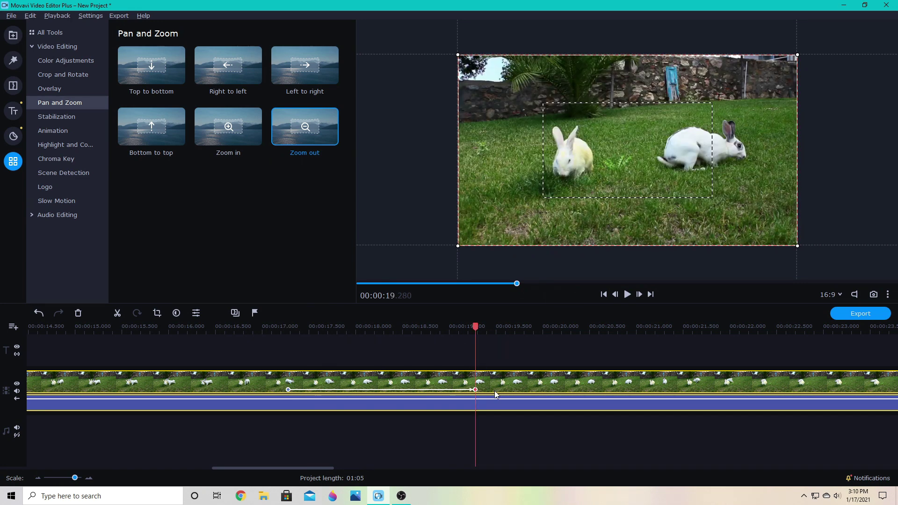
- Stretch the zoom-out from the rabbit clip's start to its end and preview it
drag(75, 477, 69, 477)
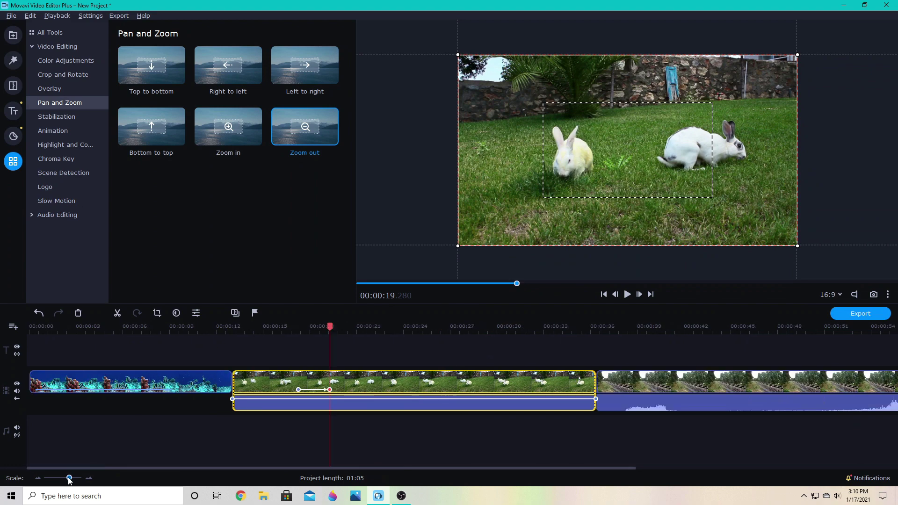
click(252, 390)
drag(252, 390, 233, 389)
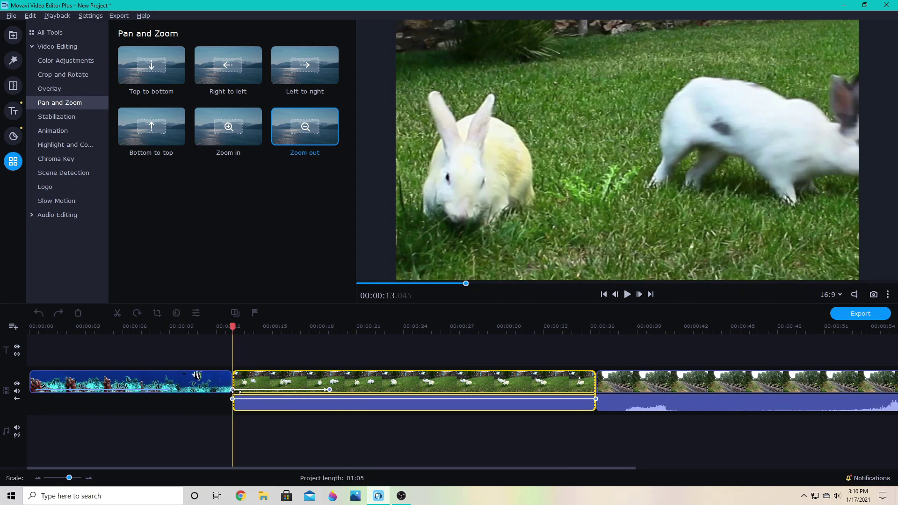
drag(329, 389, 594, 390)
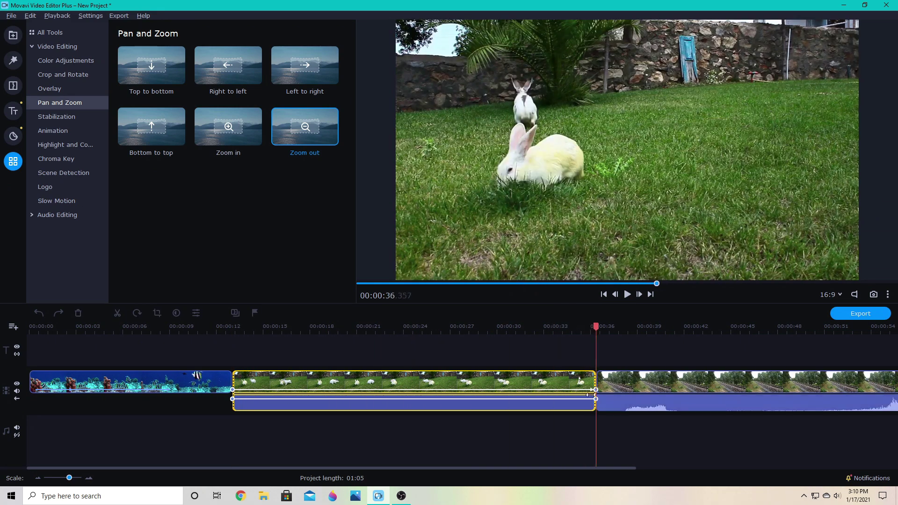
click(241, 327)
click(627, 295)
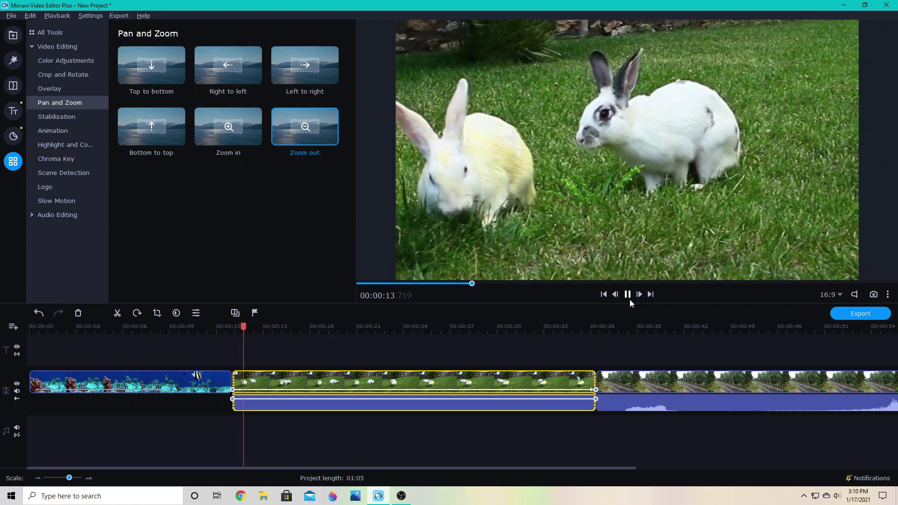
click(631, 294)
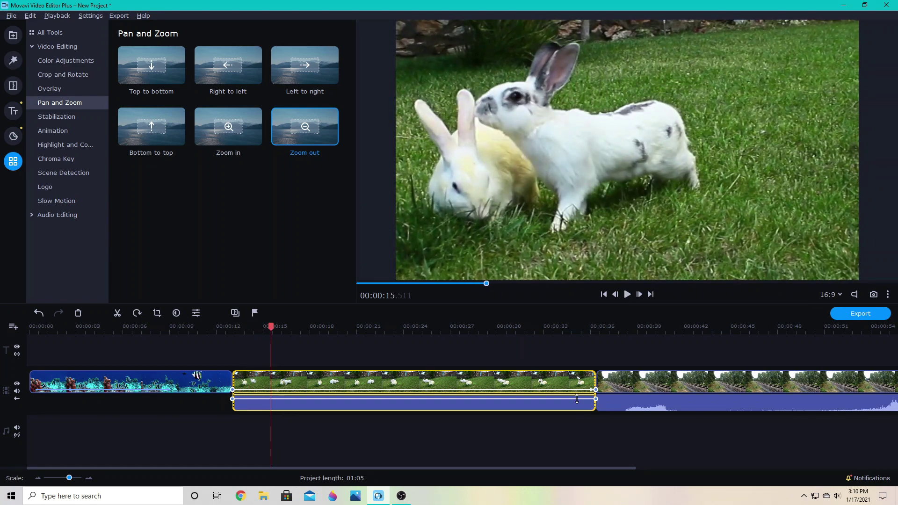
- Pull the zoom-out's end keyframe back to about 00:00:21 and replay it
drag(594, 389, 359, 390)
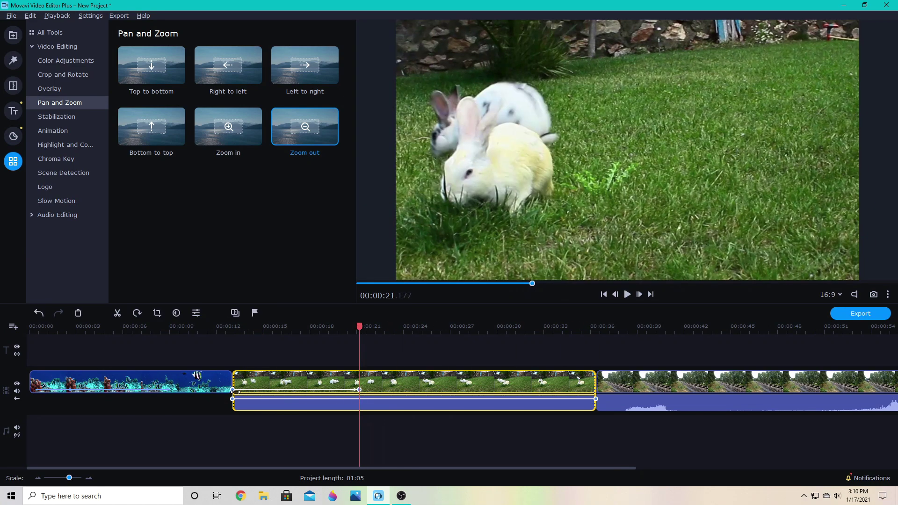
drag(233, 388, 350, 389)
click(628, 295)
click(628, 294)
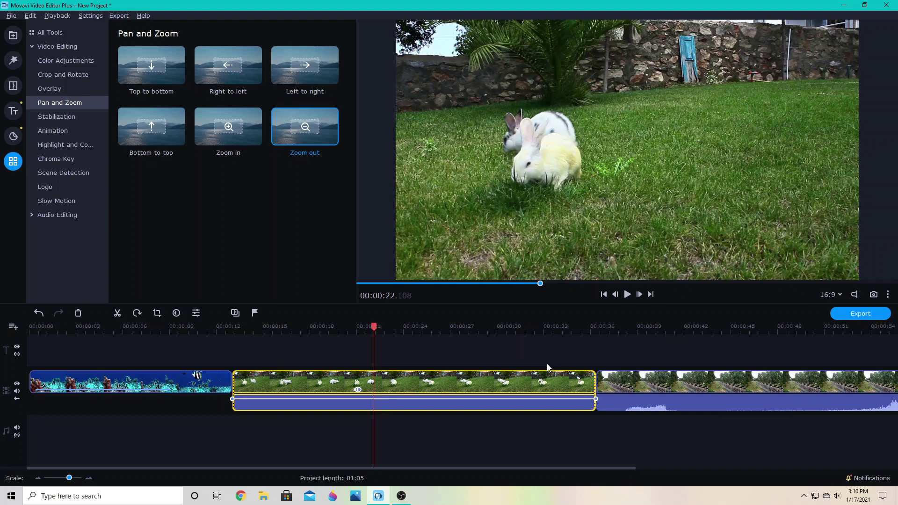
- Clear the rabbit clip's pan-and-zoom keyframes and split it at the playhead with Ctrl+B
right_click(389, 376)
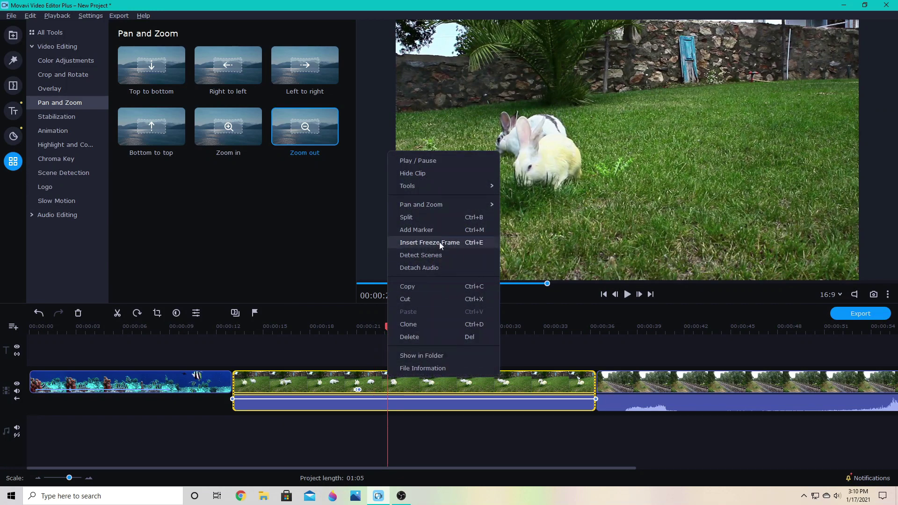
mouse_move(444, 207)
click(556, 217)
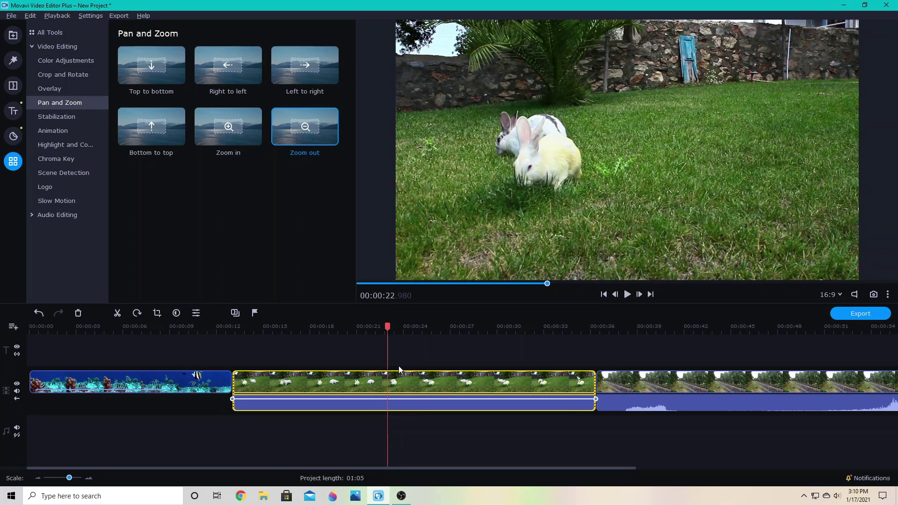
key(ctrl+b)
- Crop the second rabbit part tightly around the two rabbits and apply the crop
click(421, 384)
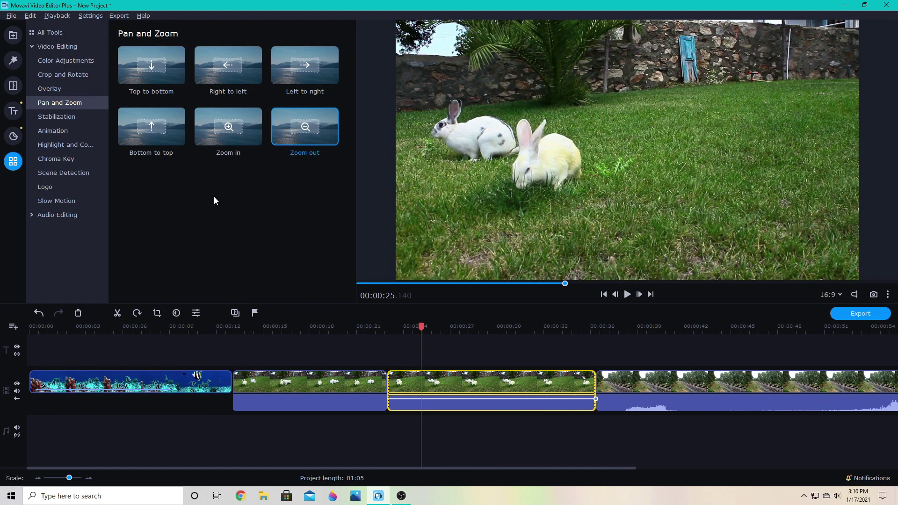
click(154, 317)
scroll(582, 153, down, 5)
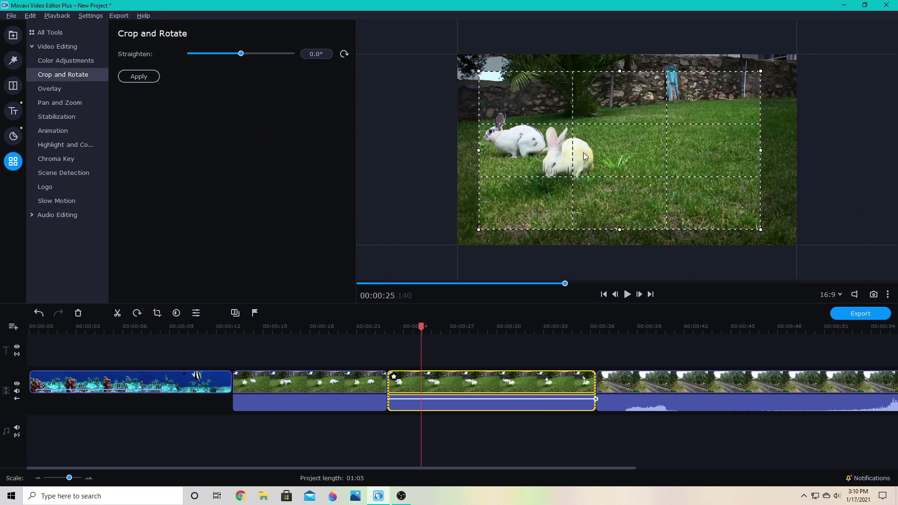
drag(589, 159, 545, 161)
click(377, 349)
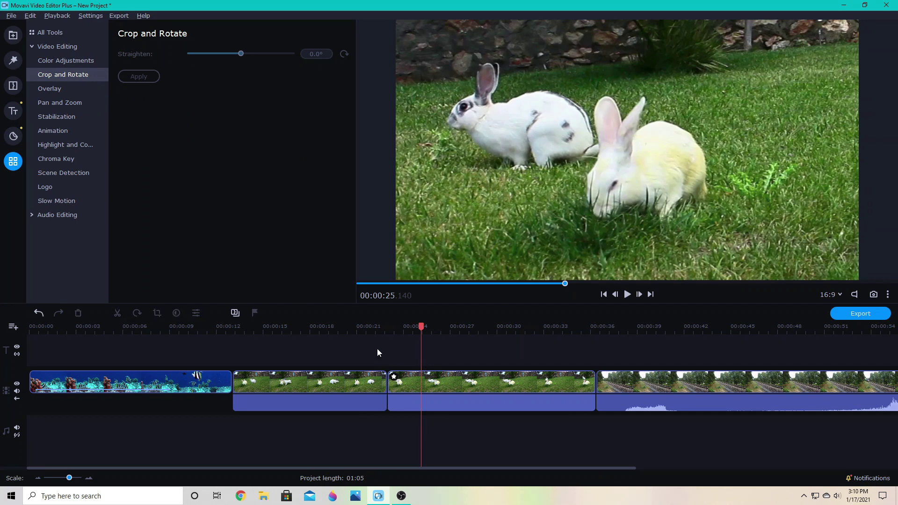
- Preview the cropped jump cut, then move the playhead to about 00:00:27 on that clip
click(627, 296)
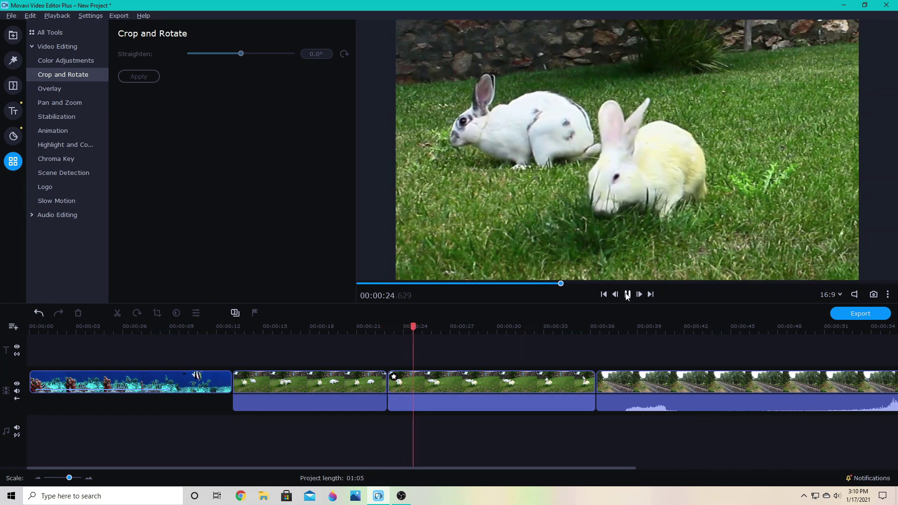
click(627, 295)
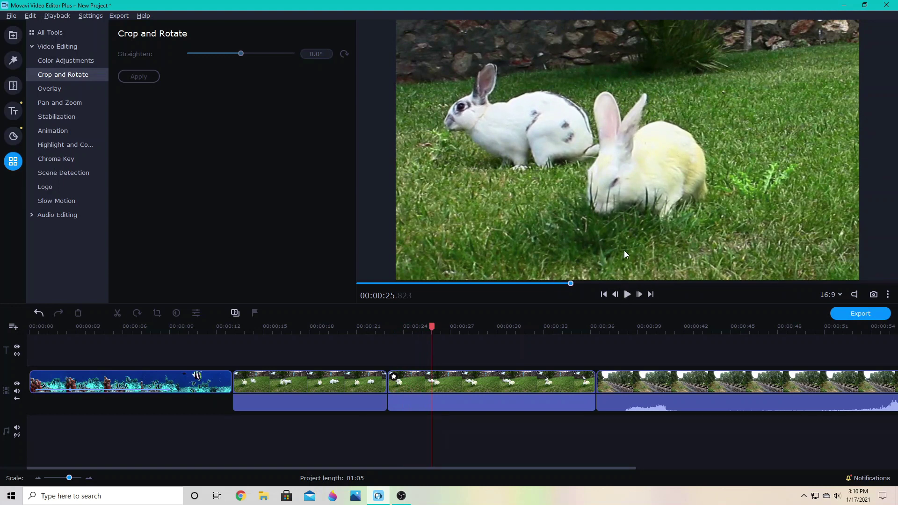
click(583, 283)
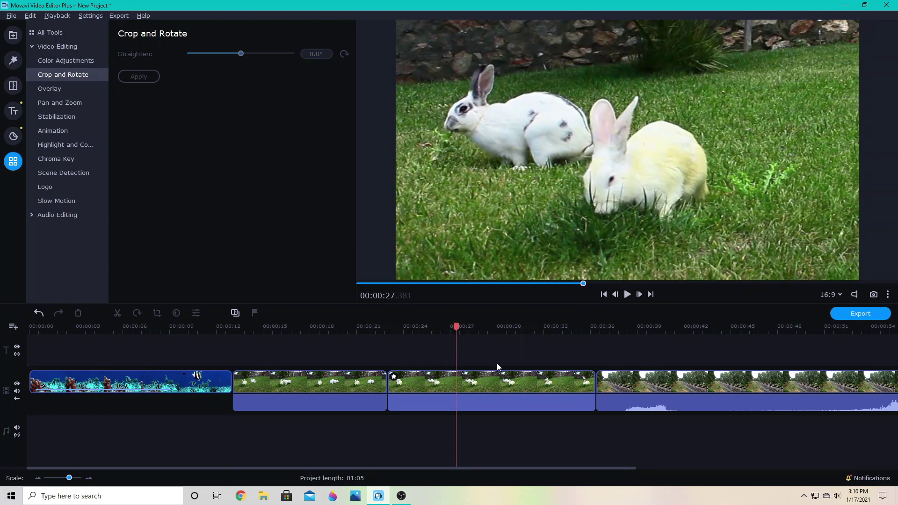
click(464, 383)
- Split the cropped rabbit clip at 00:00:27 and widen the last piece's crop to the full frame
key(ctrl+b)
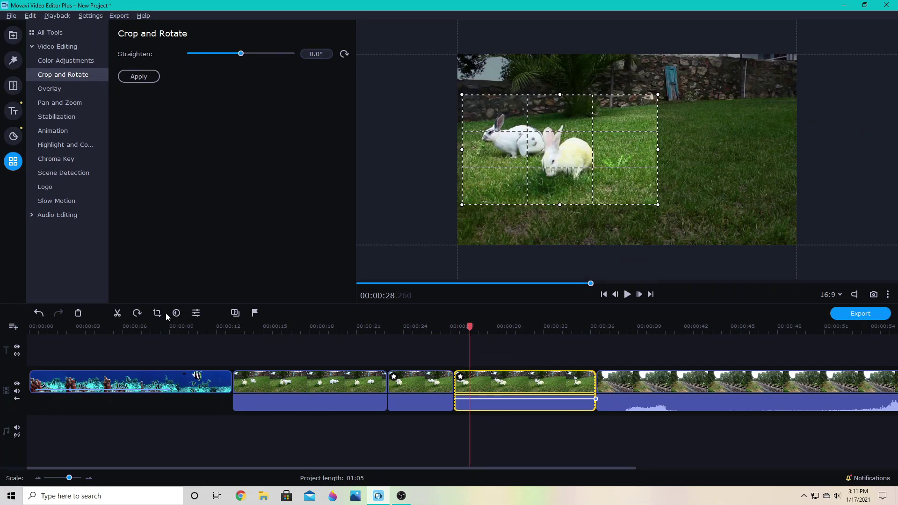
double_click(493, 387)
click(157, 312)
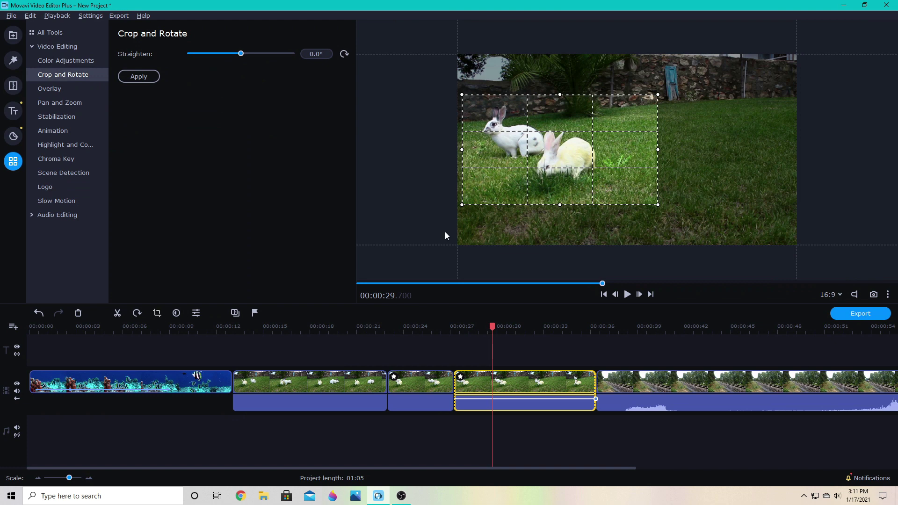
scroll(565, 164, up, 5)
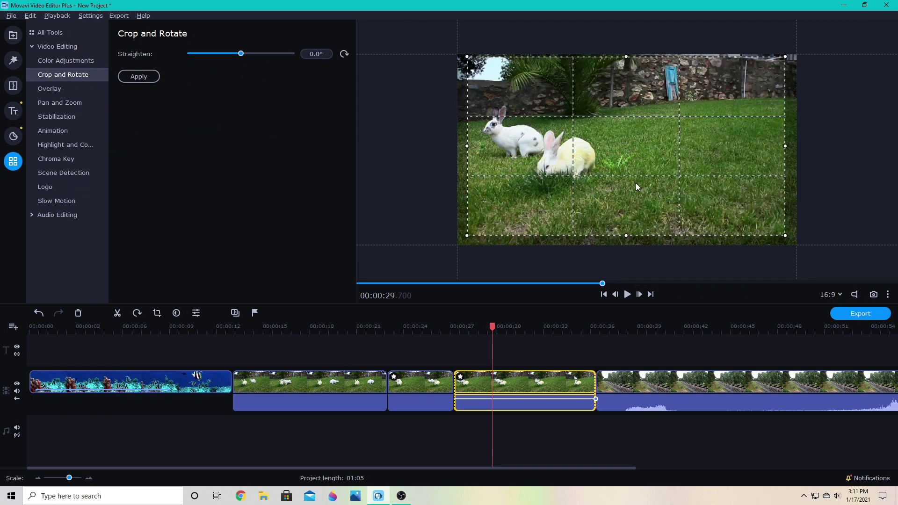
drag(635, 184, 636, 195)
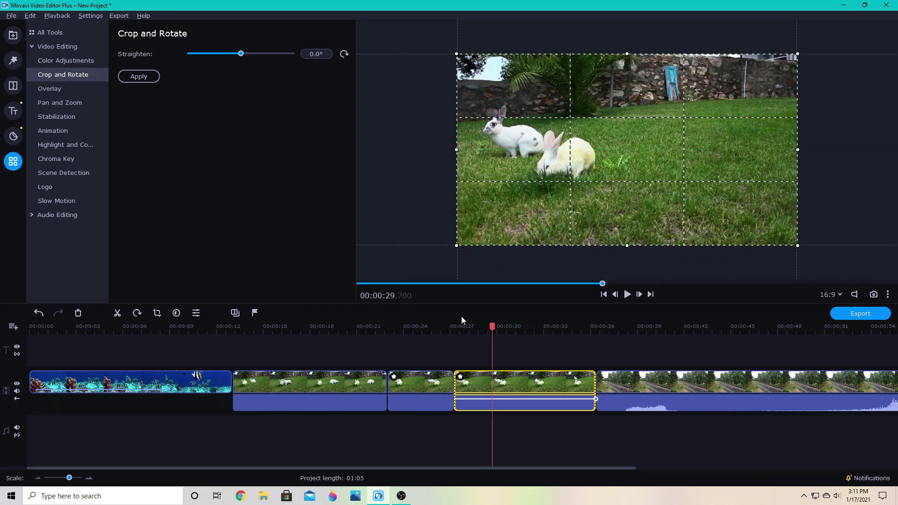
click(379, 327)
click(287, 327)
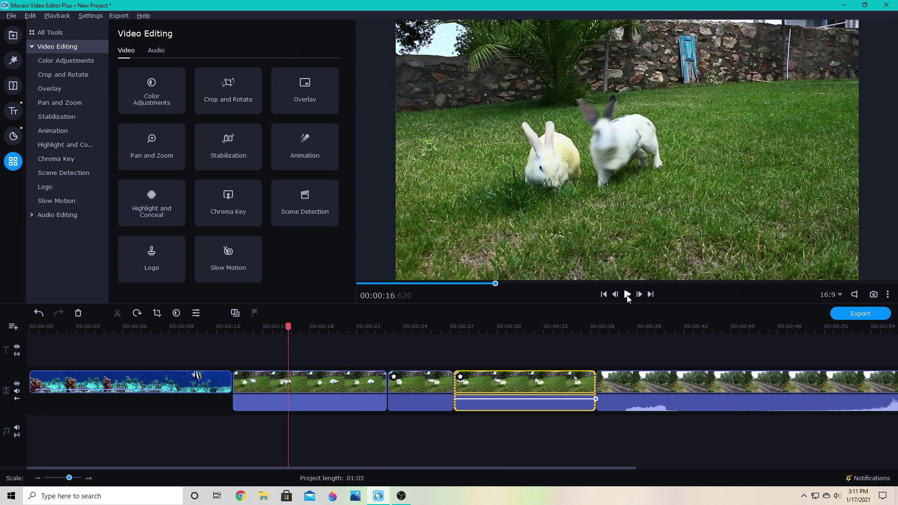
click(627, 294)
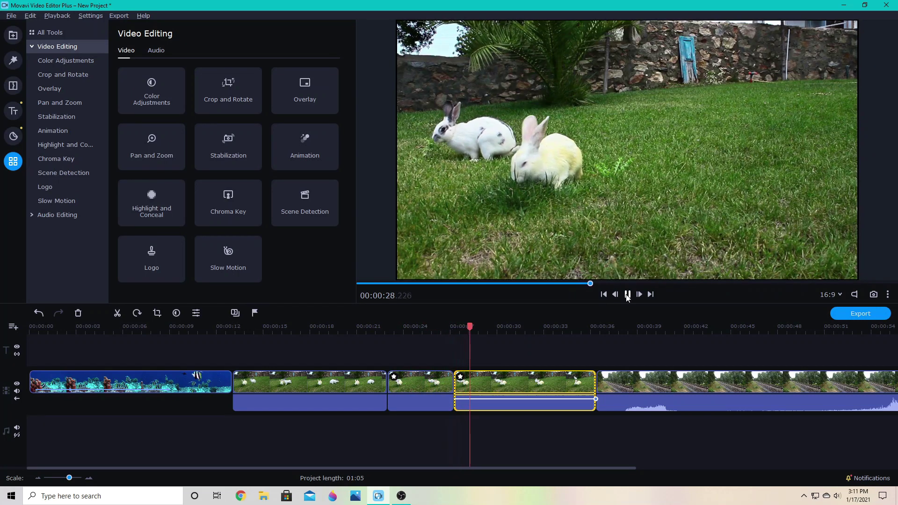
click(628, 294)
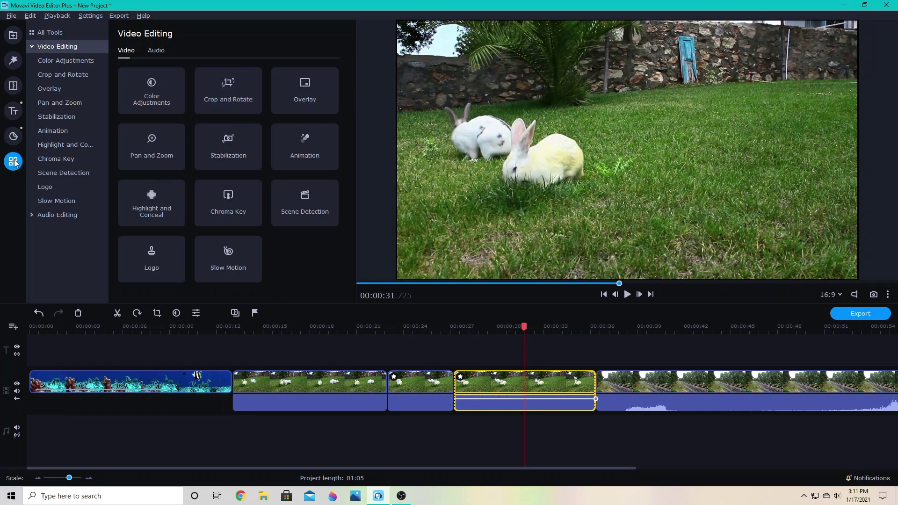
click(616, 330)
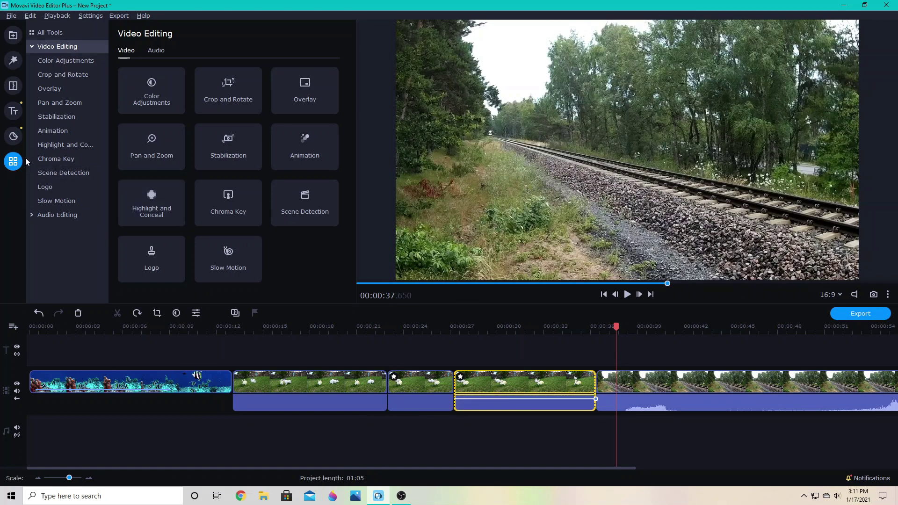
- Apply the Left to right pan to the Train - 2229.mp4 clip, spanning roughly 00:00:51–00:00:56
click(60, 102)
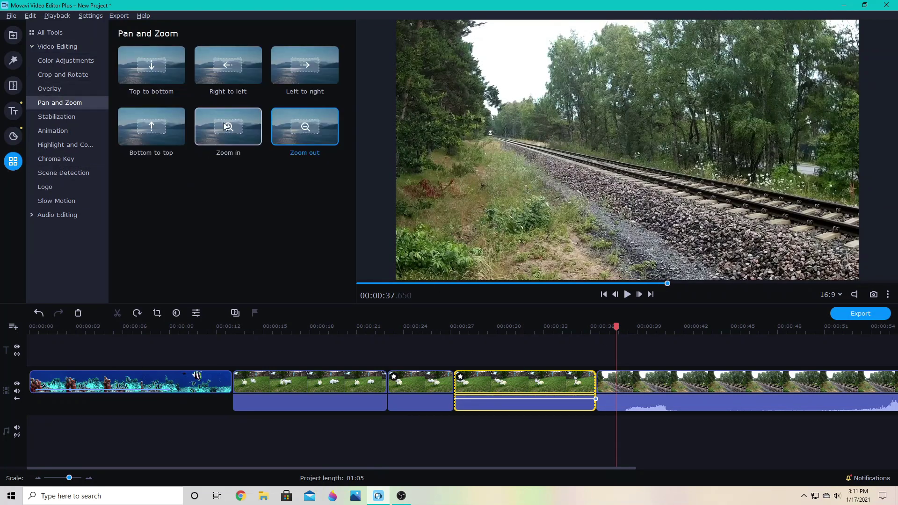
drag(304, 76, 761, 389)
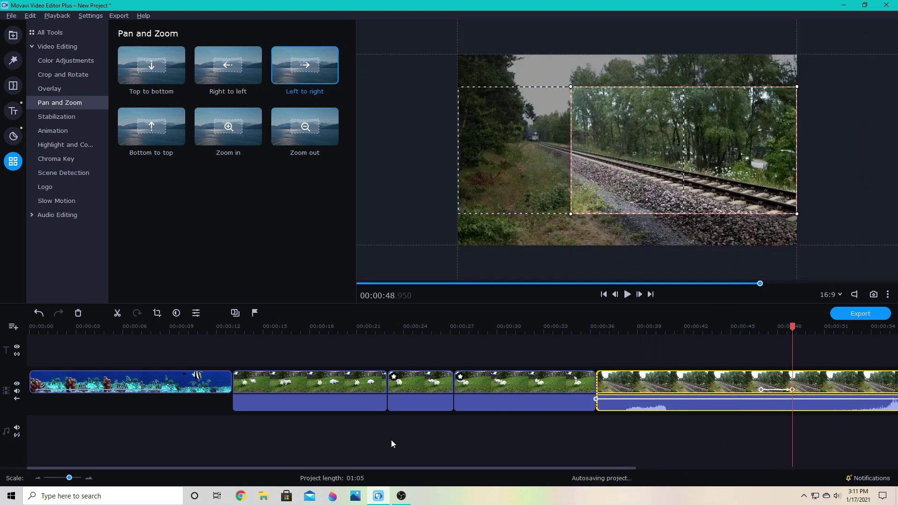
drag(523, 469, 723, 468)
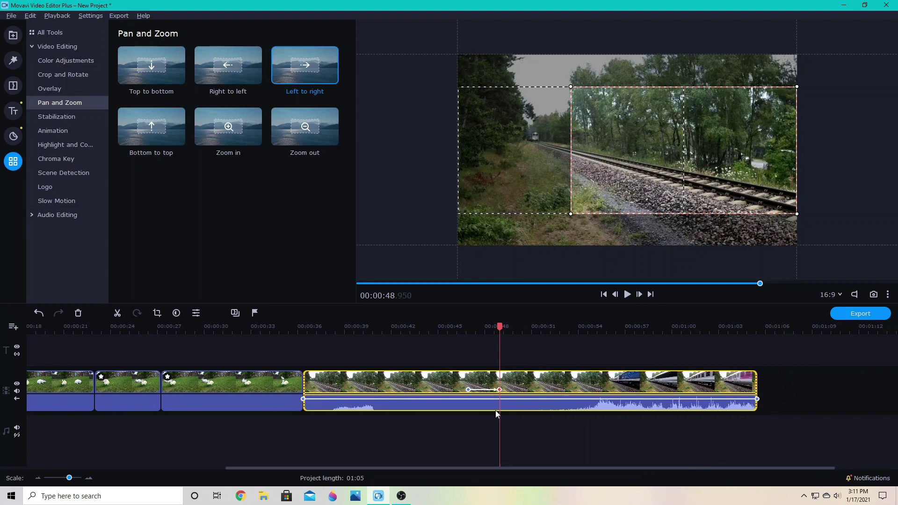
click(39, 312)
click(39, 312)
click(541, 326)
drag(558, 391, 610, 389)
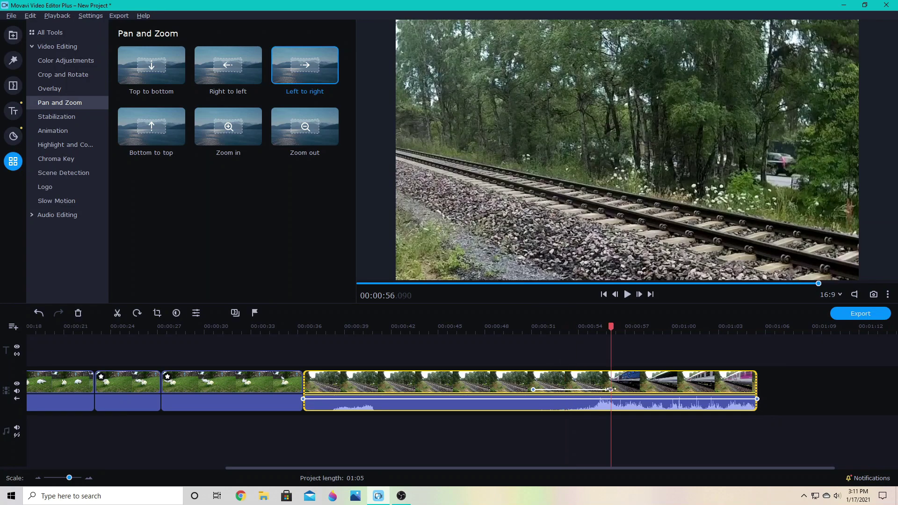
click(508, 325)
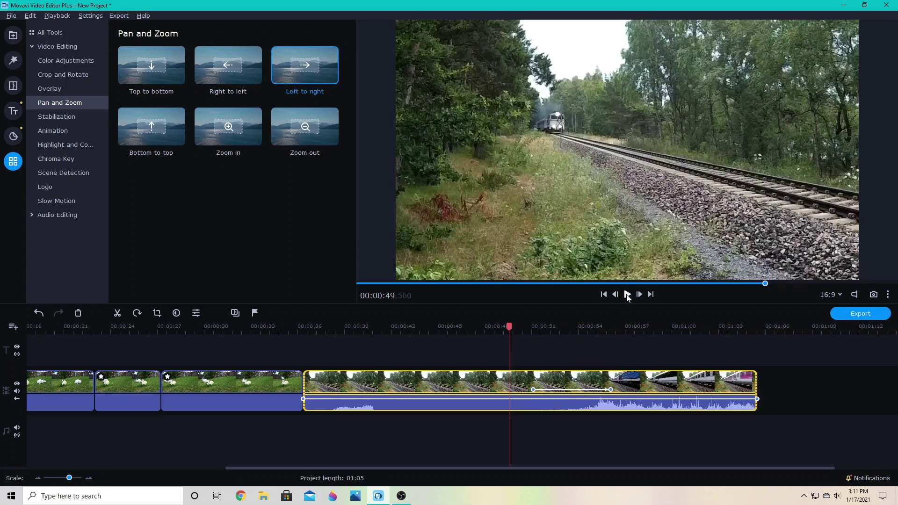